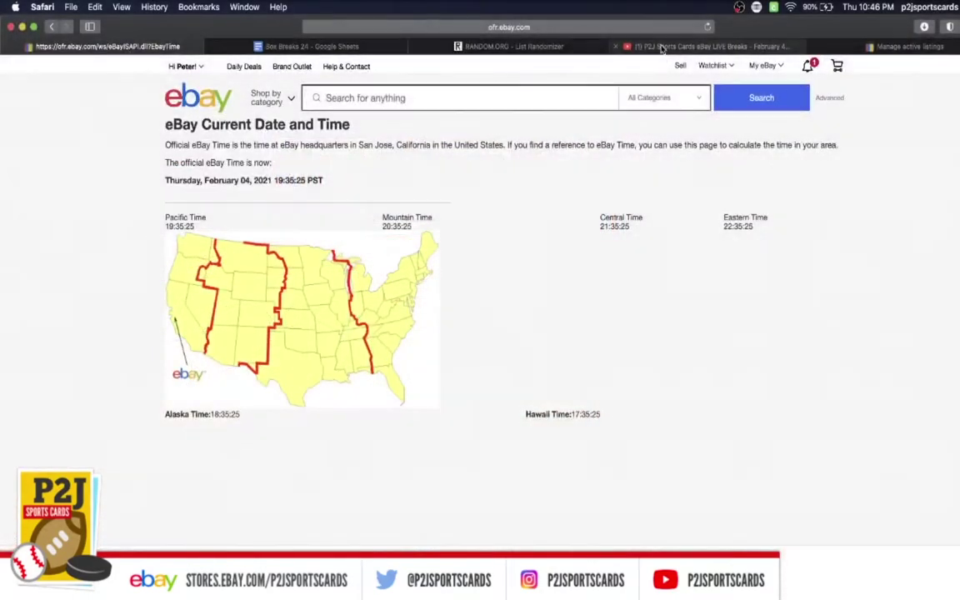
Step: Refresh the eBay official time page so it reads Thursday, February 04, 2021 19:46:06 PST
left_click(708, 27)
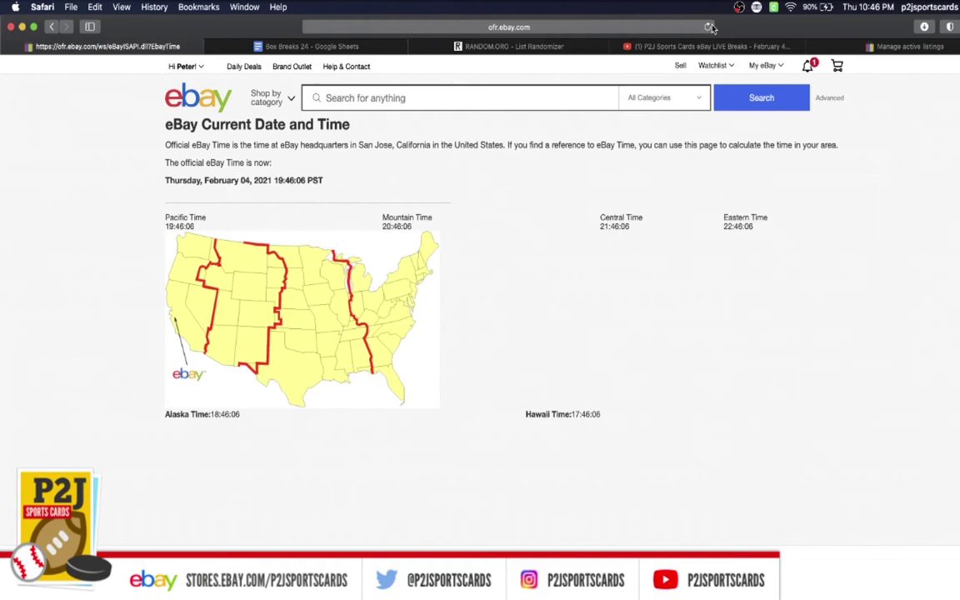
Step: In Box Breaks 24, check the buyer usernames in column C from C1 through C31
left_click(300, 46)
left_click(307, 164)
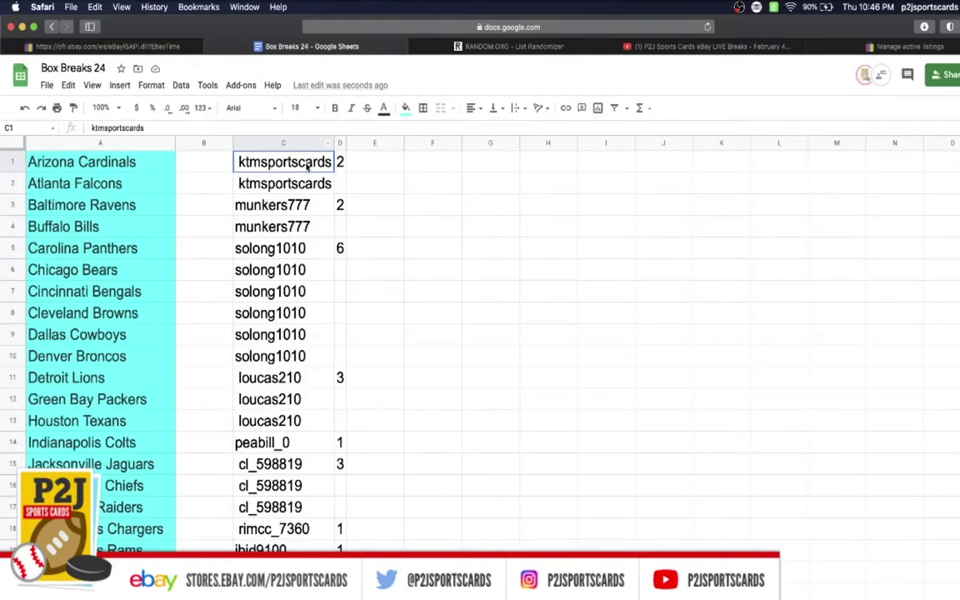
left_click(308, 210)
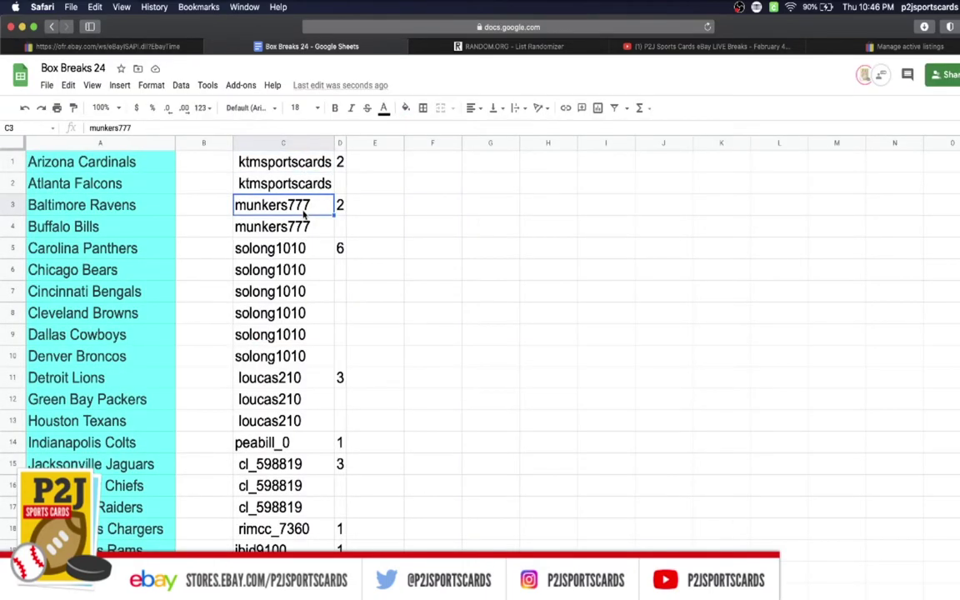
left_click(305, 252)
scroll(305, 208, "down", 3)
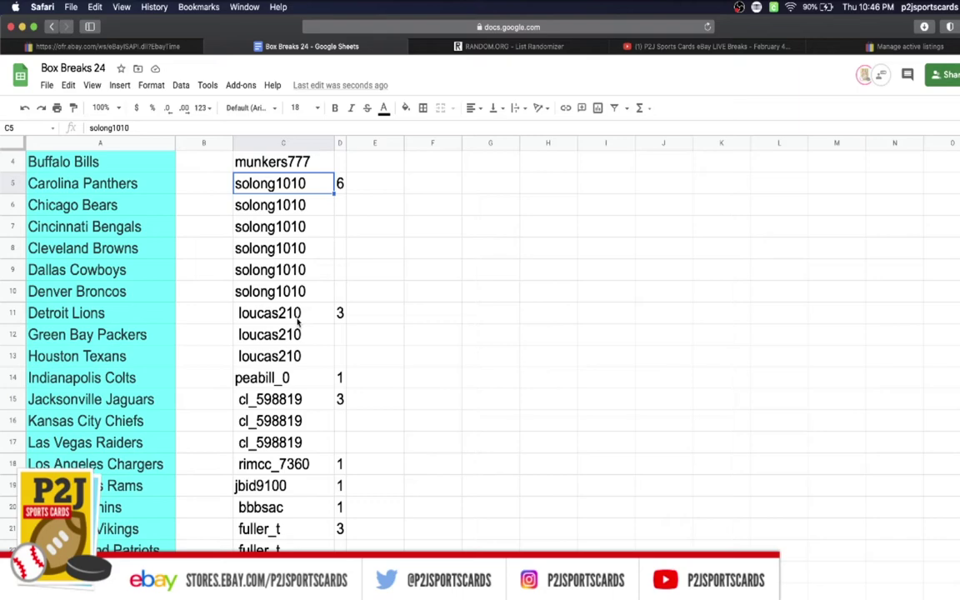
left_click(275, 304)
scroll(284, 316, "down", 2)
left_click(291, 330)
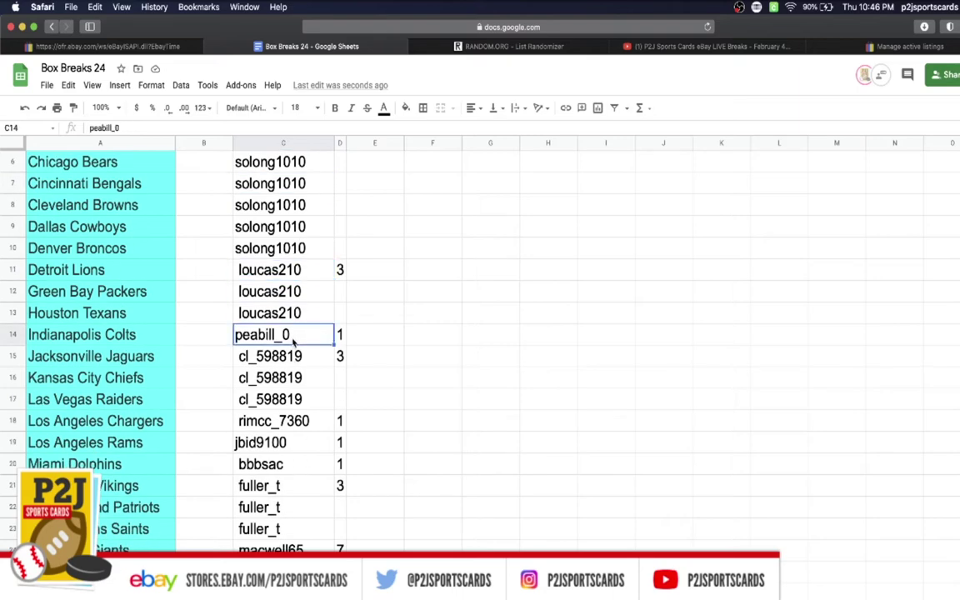
left_click(297, 358)
scroll(298, 313, "down", 3)
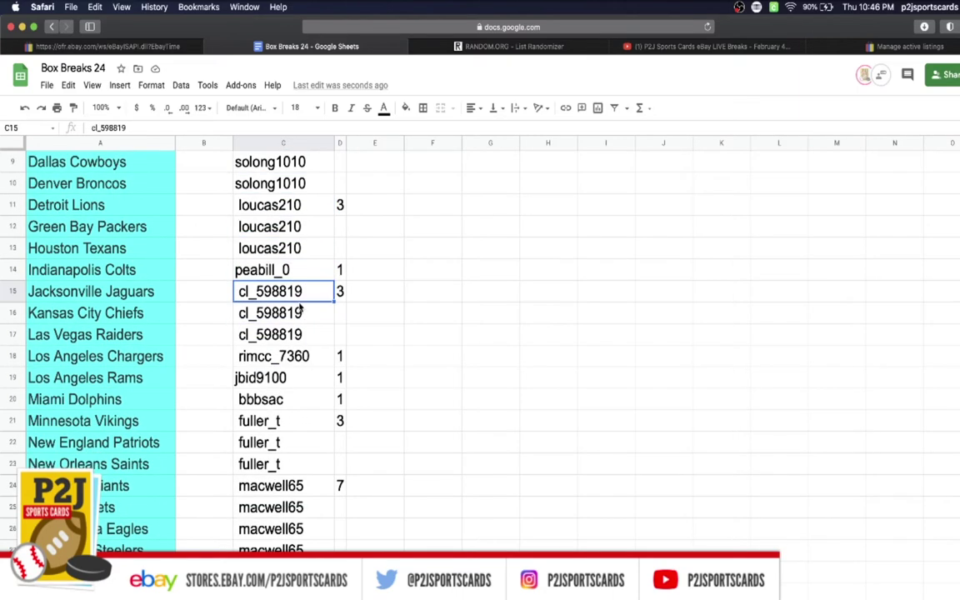
left_click(301, 357)
scroll(302, 334, "down", 2)
left_click(305, 335)
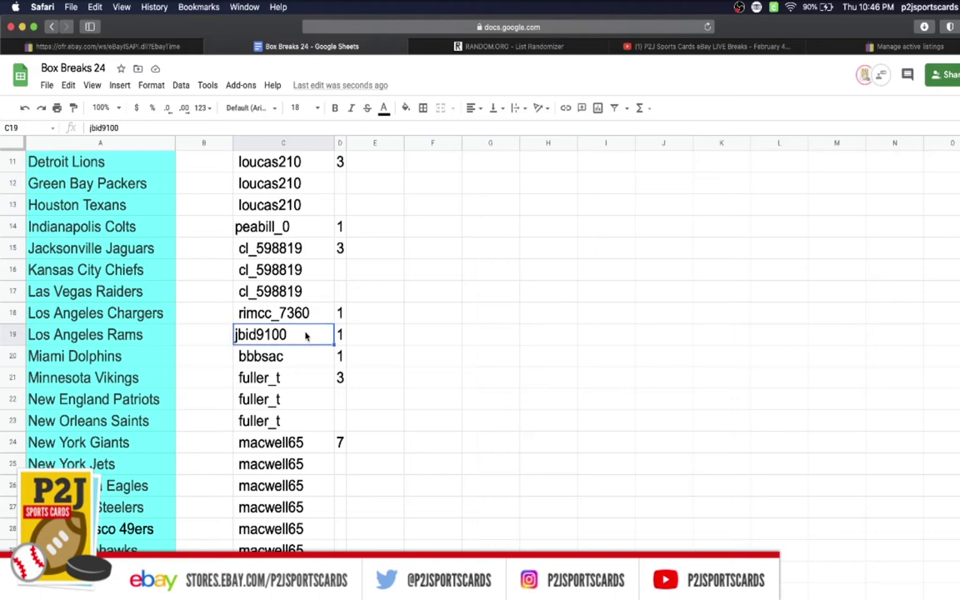
left_click(304, 366)
left_click(302, 371)
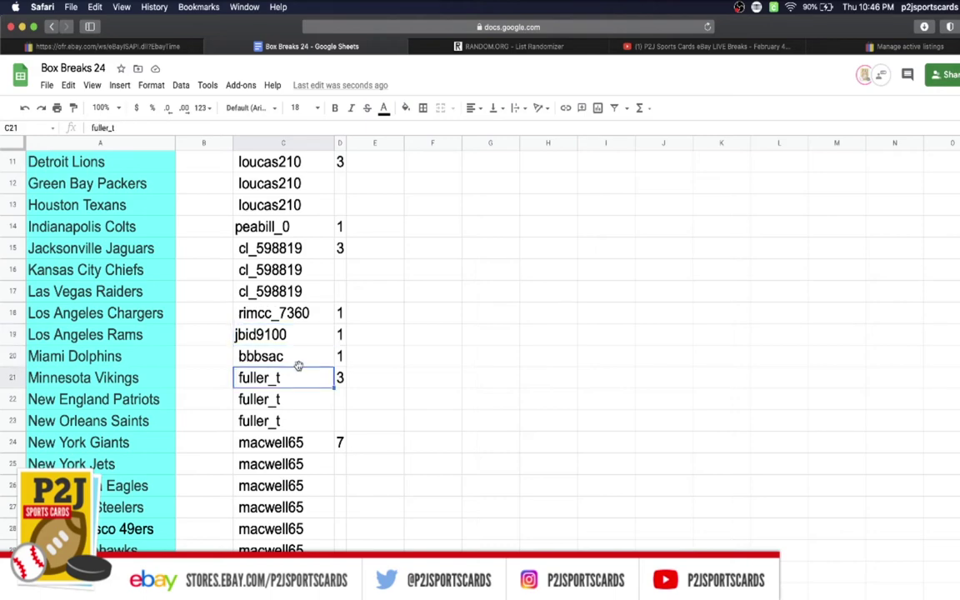
key("Down")
key("Down")
key("Down")
scroll(290, 376, "down", 5)
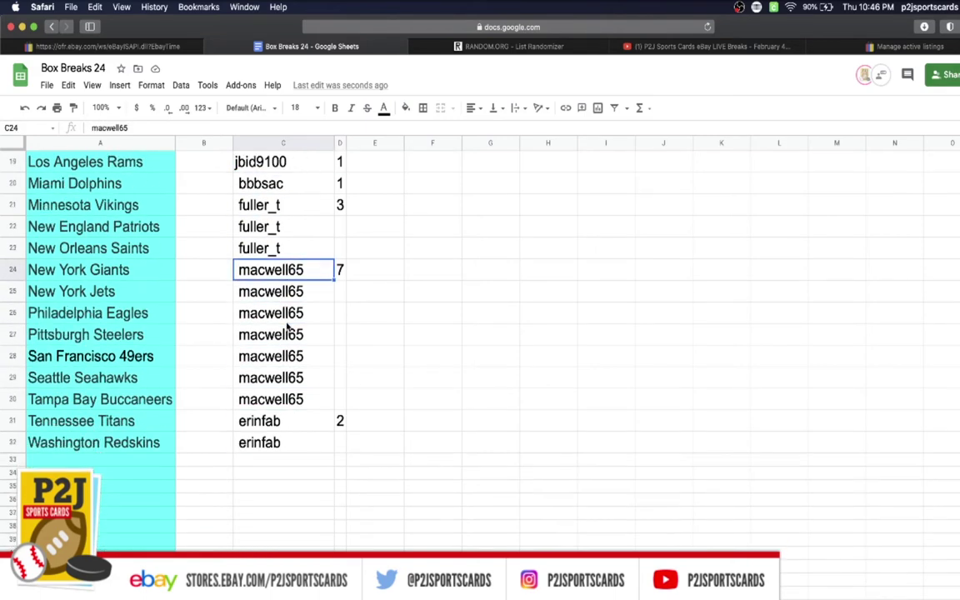
left_click(280, 421)
scroll(285, 497, "up", 10)
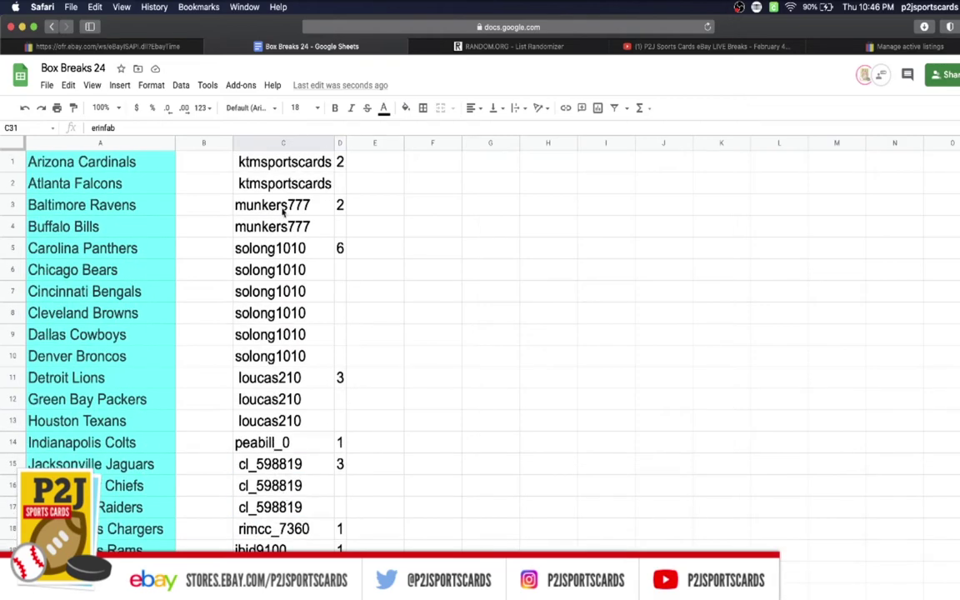
Step: Copy the entire column C of buyer usernames
left_click(287, 142)
scroll(287, 250, "down", 10)
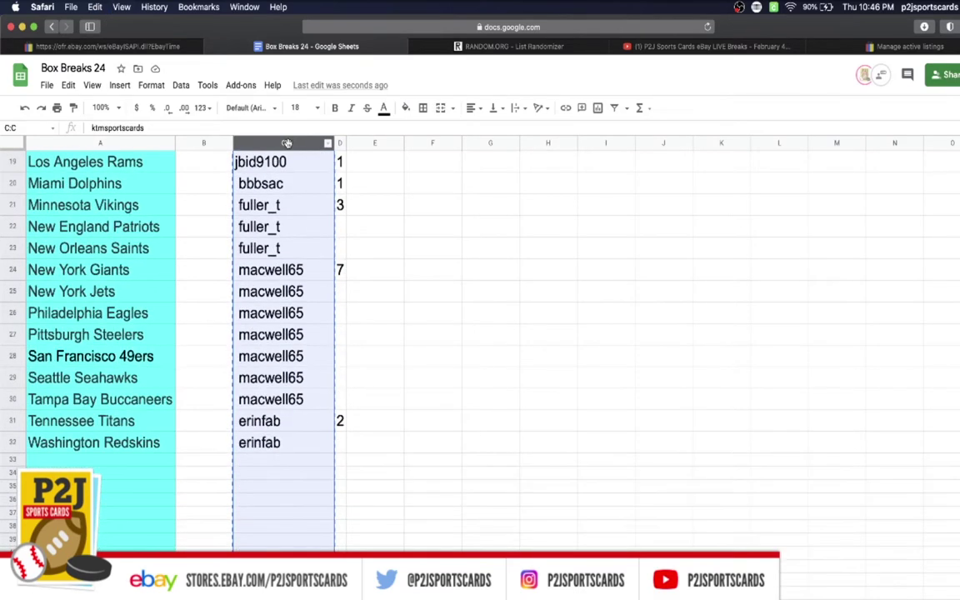
scroll(287, 250, "up", 10)
key("super+c")
Step: Paste the 32 buyer usernames into the RANDOM.ORG List Randomizer box
left_click(432, 39)
left_click(387, 338)
key("super+v")
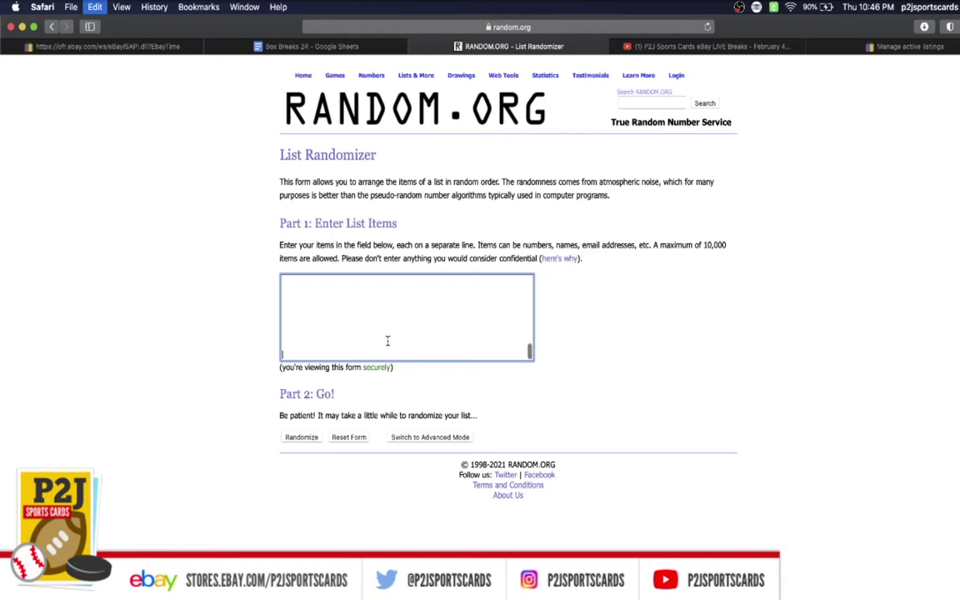
scroll(387, 340, "up", 3)
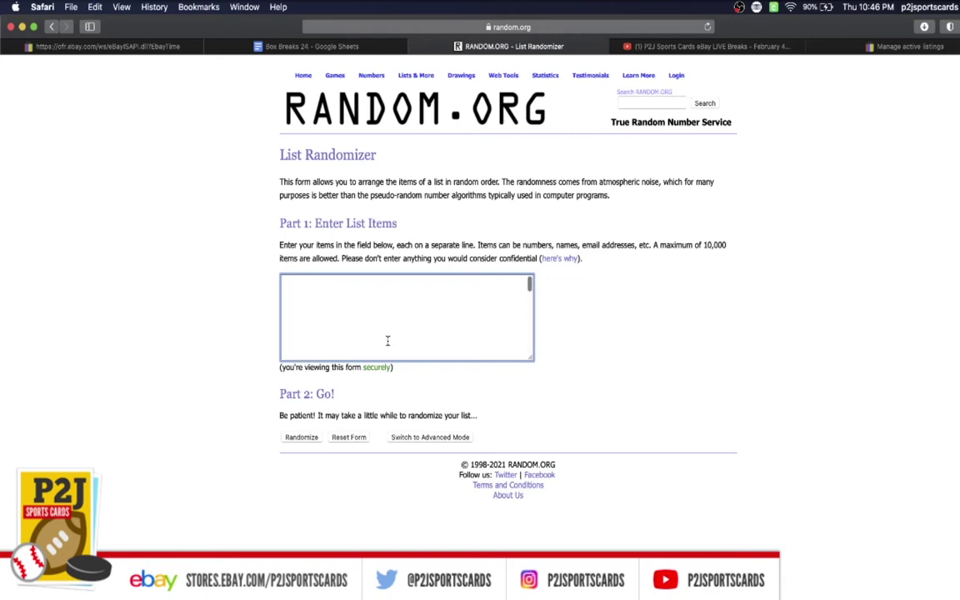
scroll(388, 340, "up", 10)
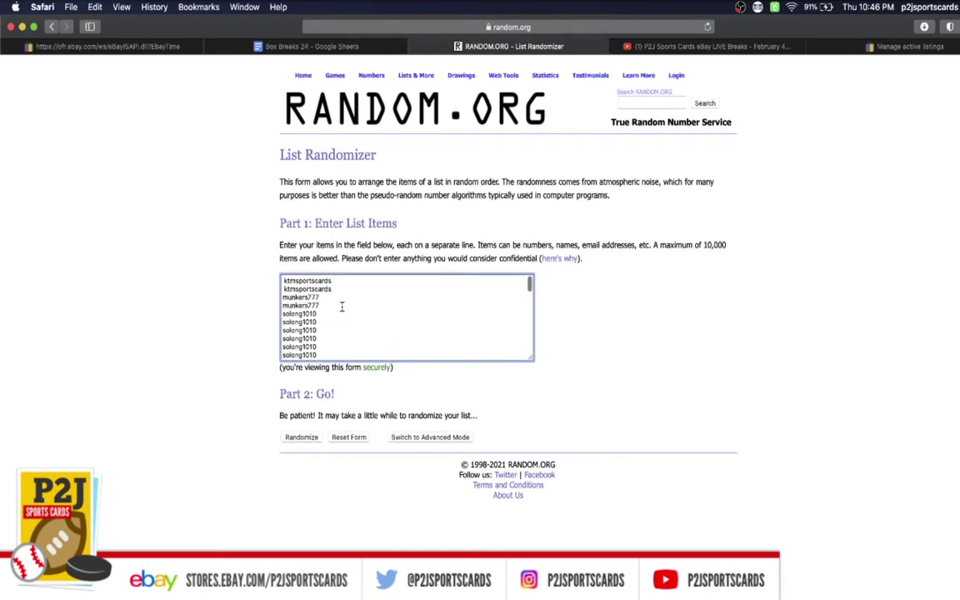
scroll(341, 306, "down", 5)
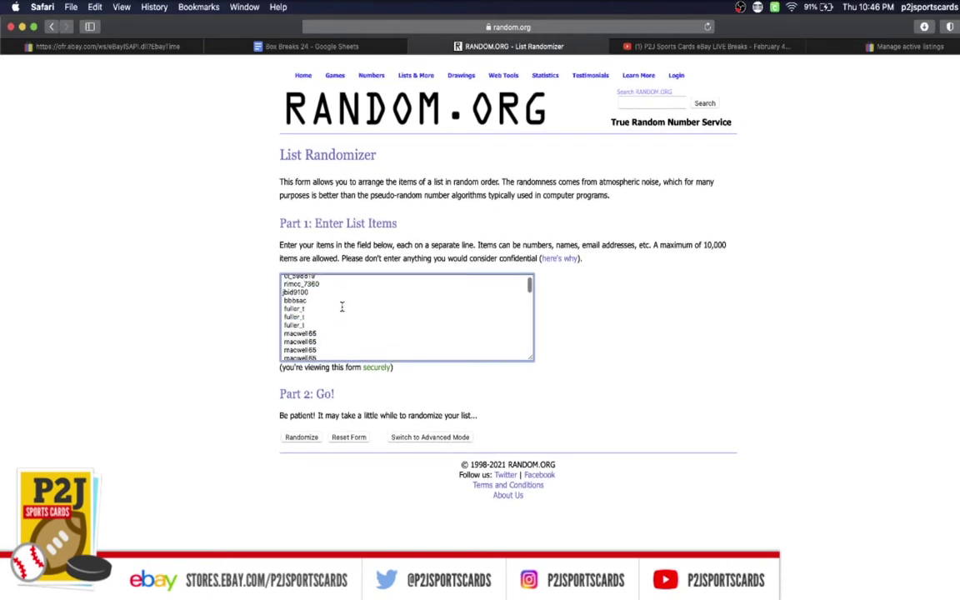
Step: Randomize the list several times, ending on an order starting solong1010, and select the result
left_click(288, 439)
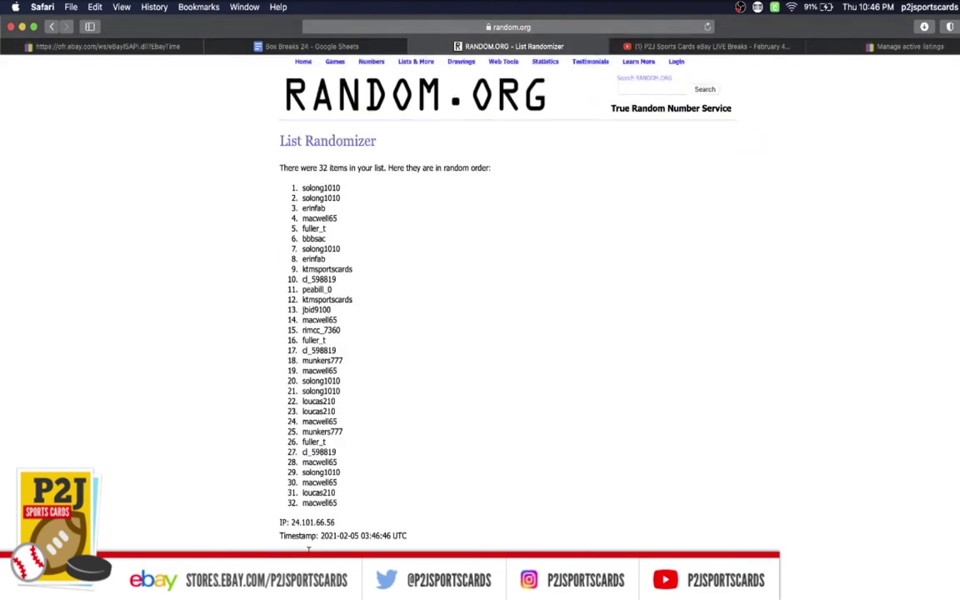
scroll(480, 333, "down", 1)
left_click(293, 580)
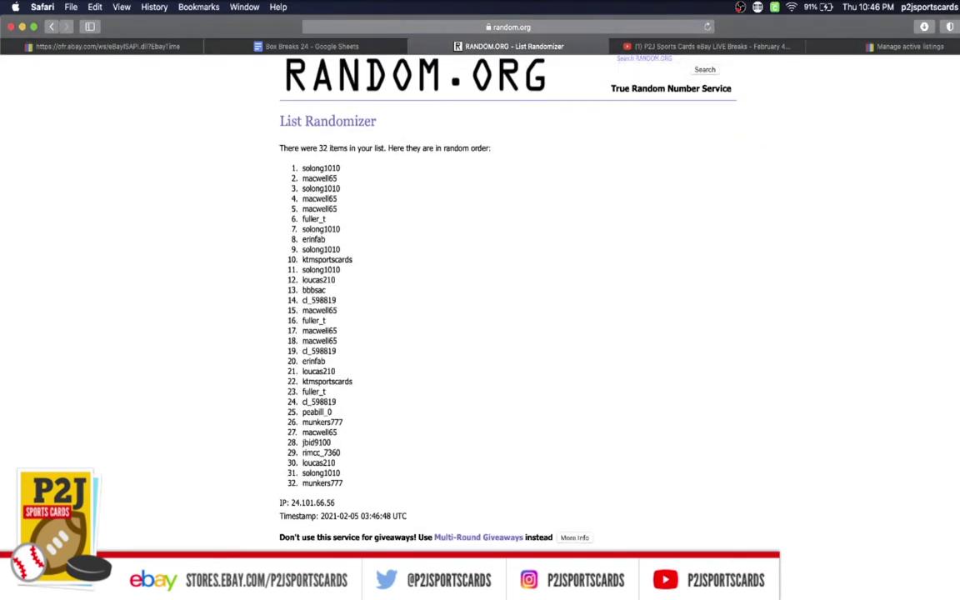
key("super+r")
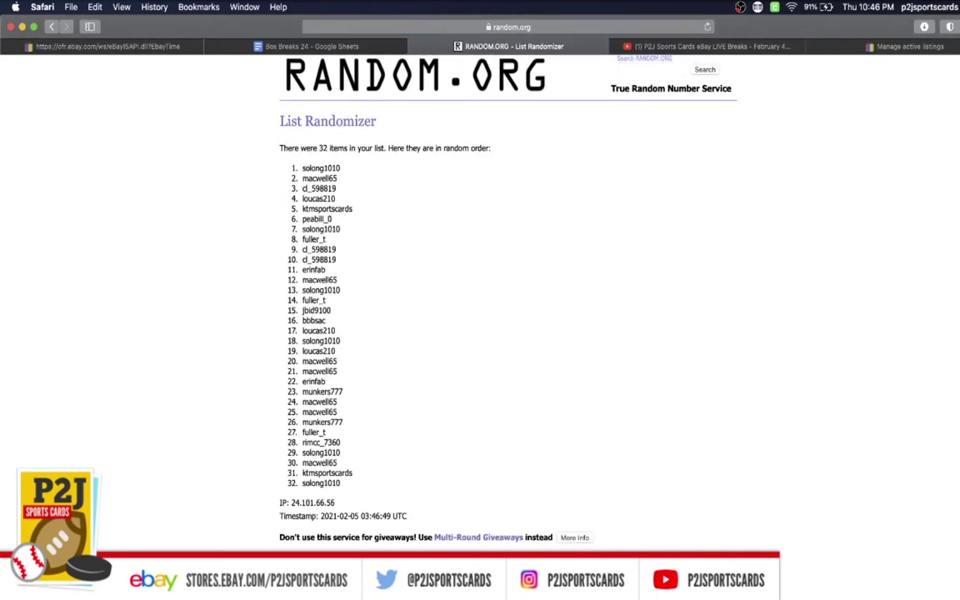
key("super+r")
key("super+r")
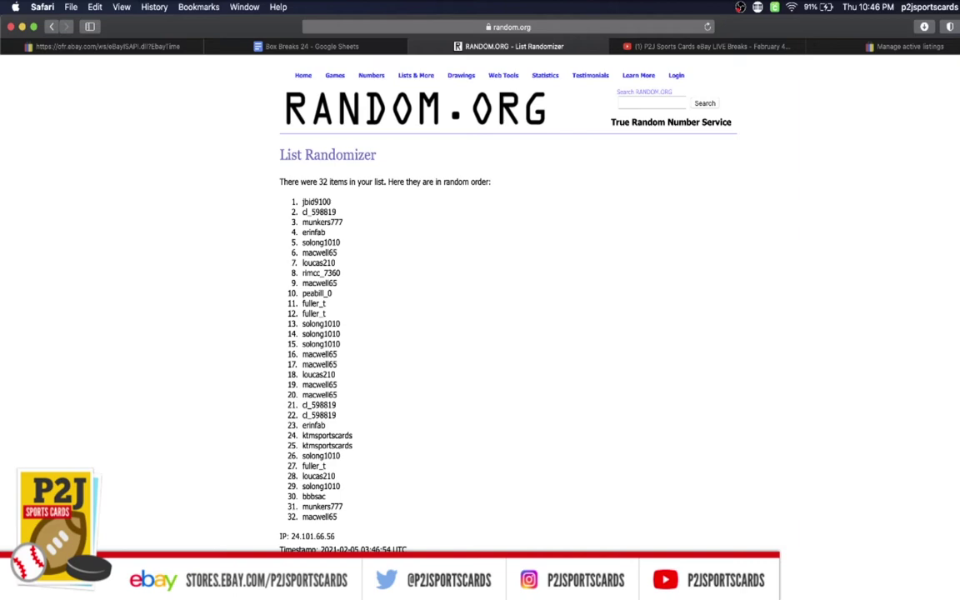
key("super+r")
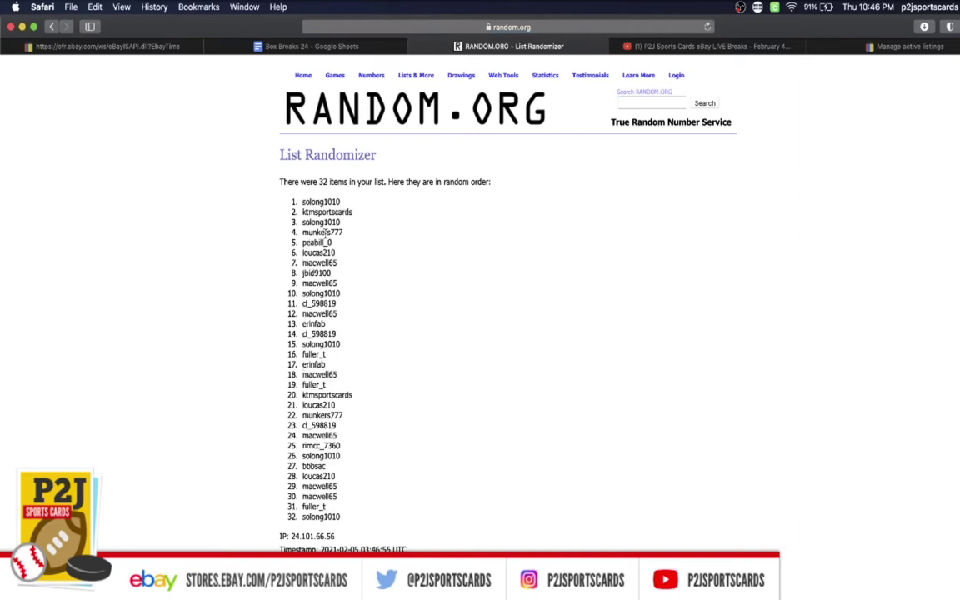
left_click_drag(285, 201, 392, 519)
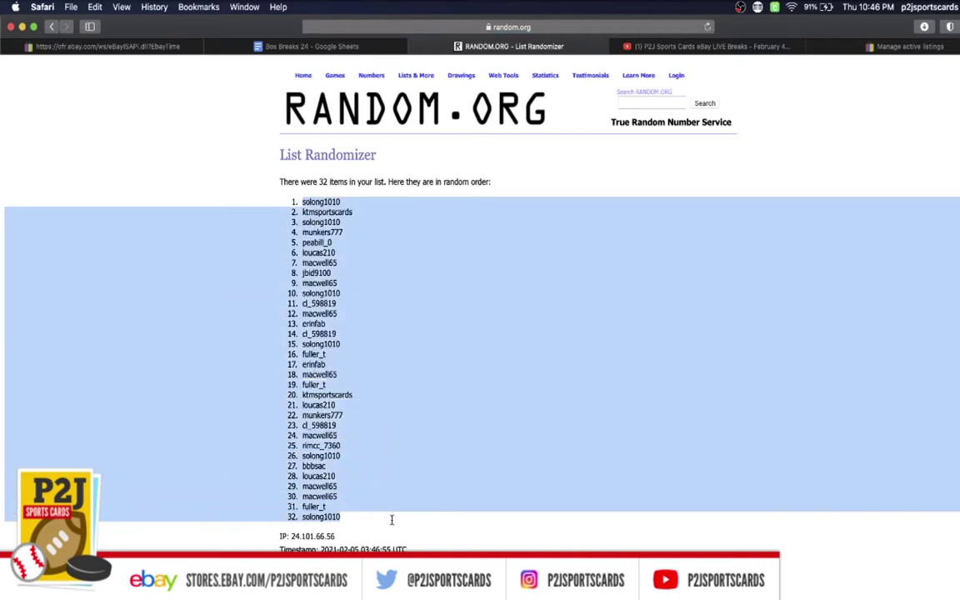
Step: Paste the shuffled usernames into column B at font size 18 and autofit the column width
key("super+c")
left_click(308, 46)
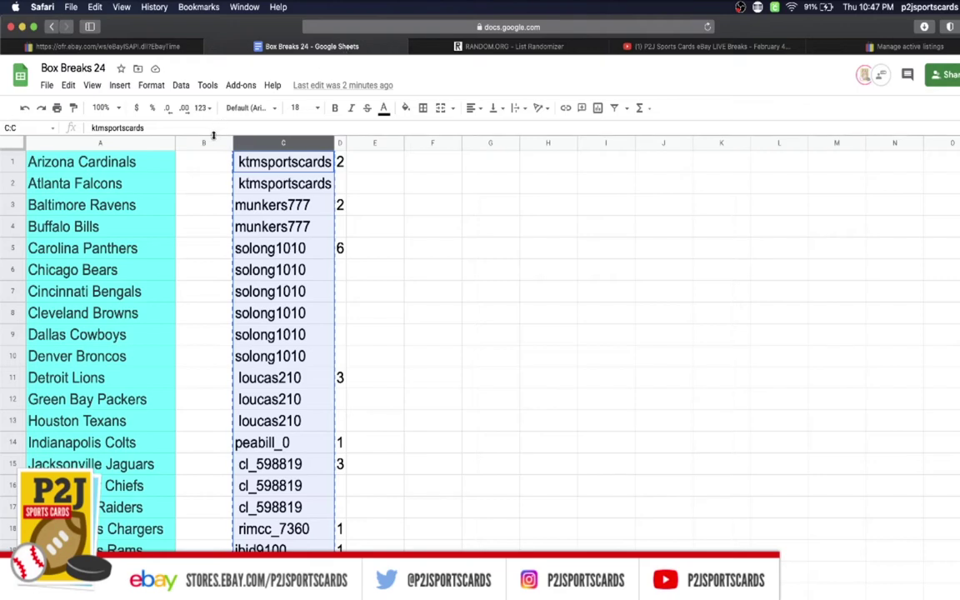
key("super+v")
left_click(299, 108)
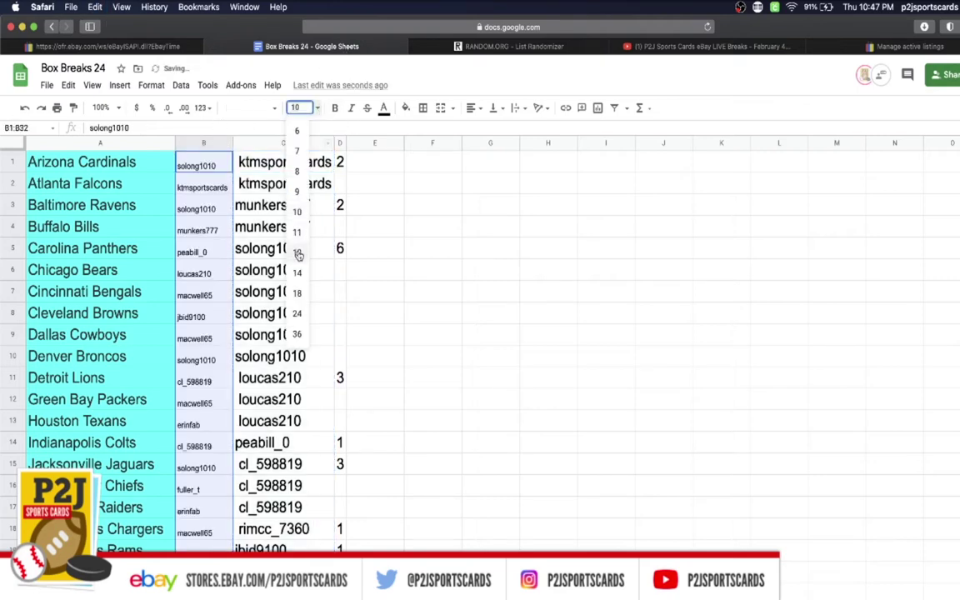
left_click(300, 293)
double_click(232, 143)
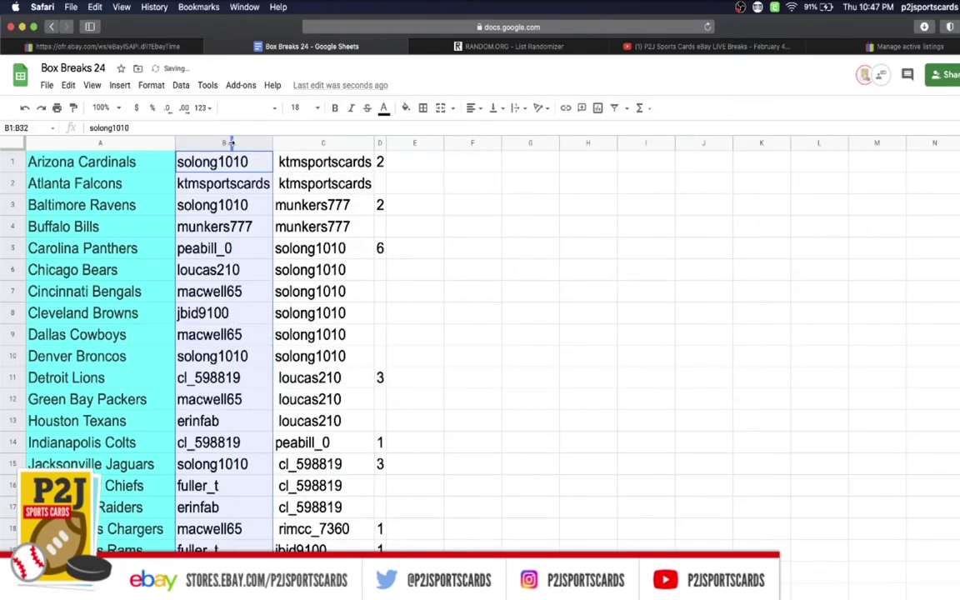
scroll(232, 143, "down", 5)
scroll(231, 143, "up", 5)
Step: Review each team's assigned buyer in column B, from Arizona Cardinals down the list
left_click(228, 160)
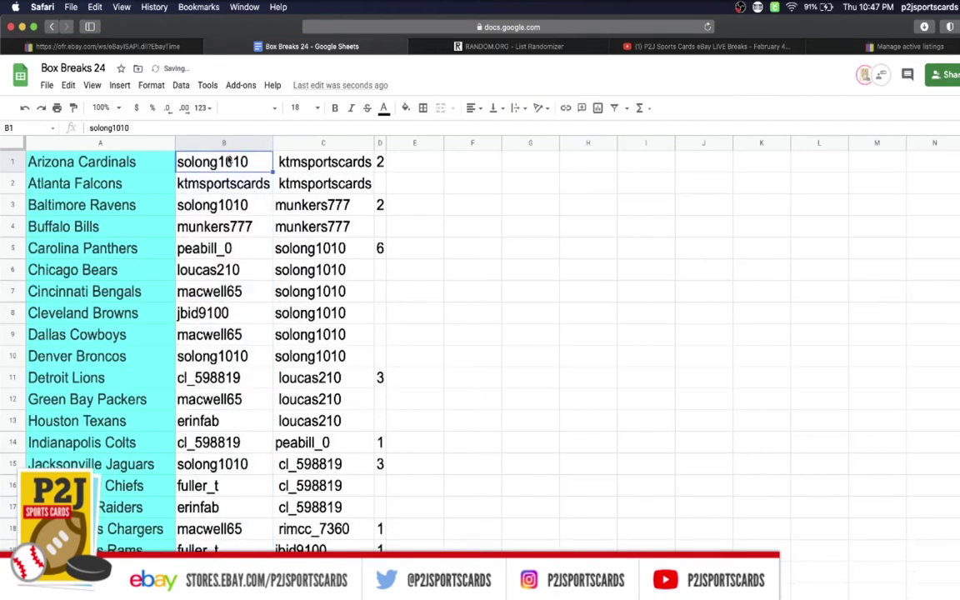
key("Down")
key("Down")
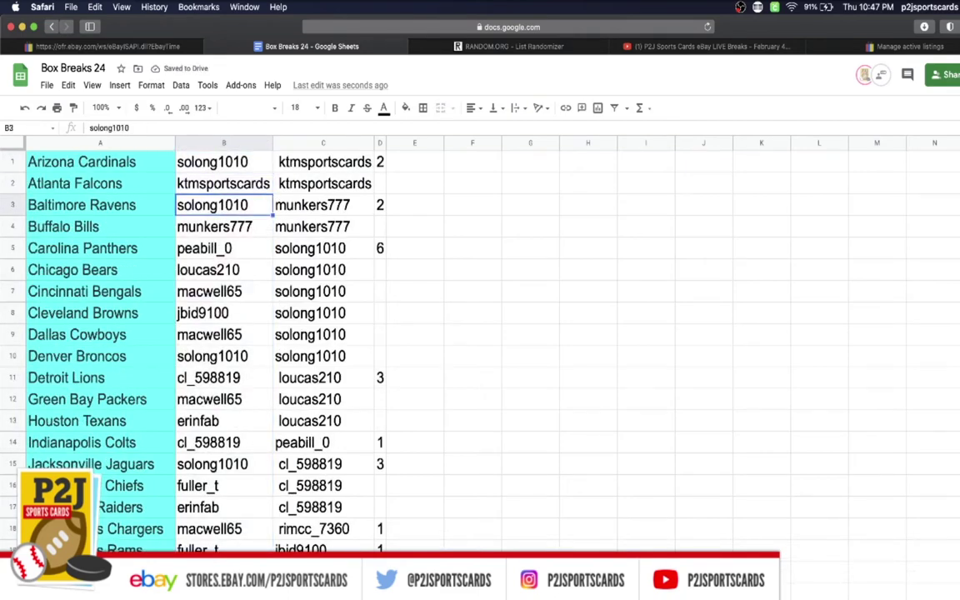
key("Down")
key("Down")
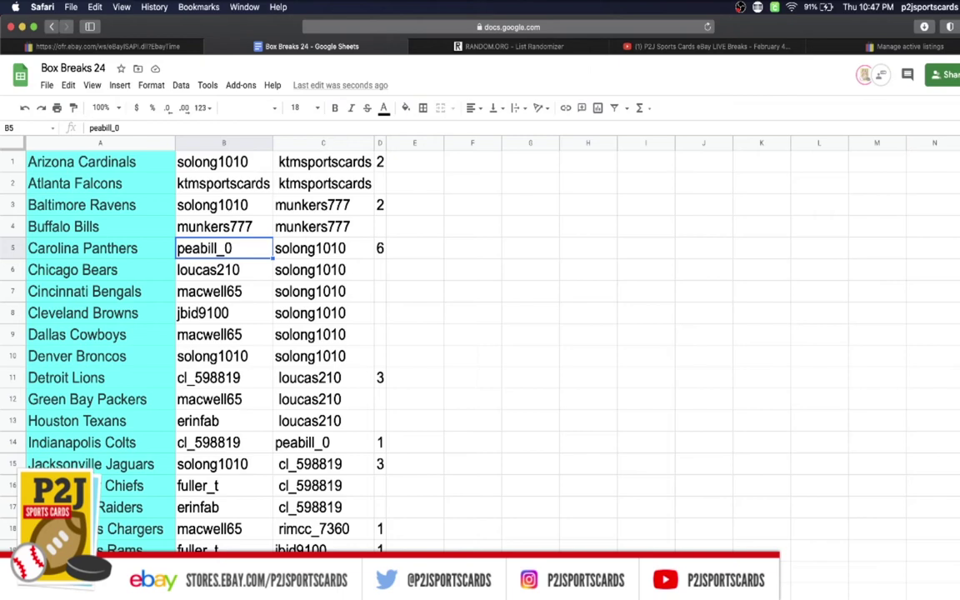
key("Down")
key("Down")
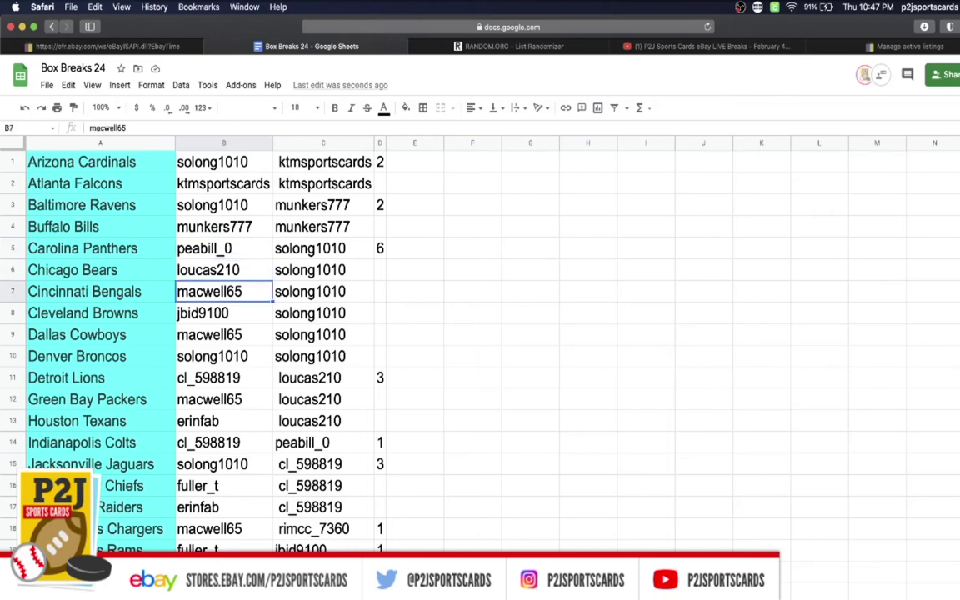
key("Down")
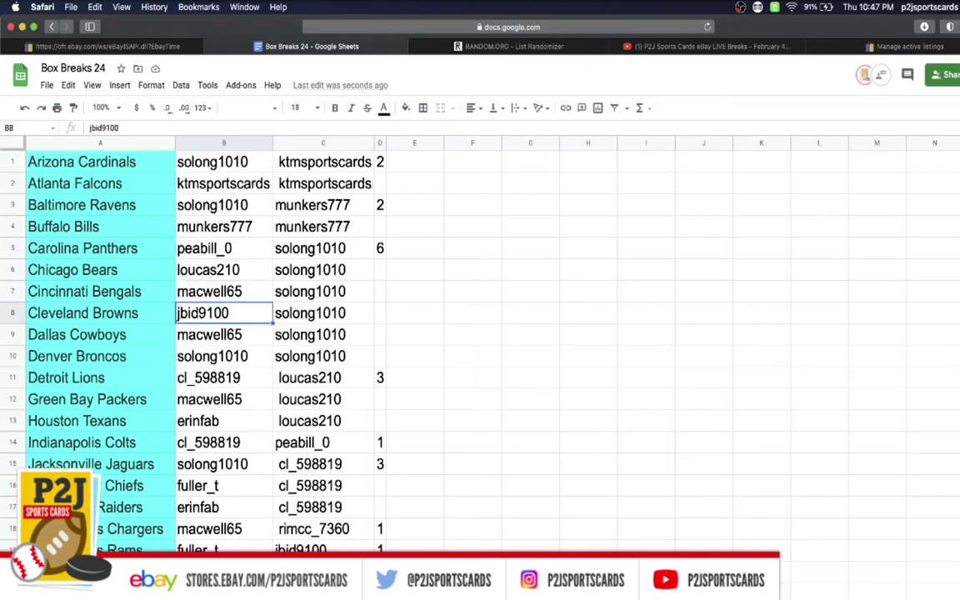
key("Down")
key("Down")
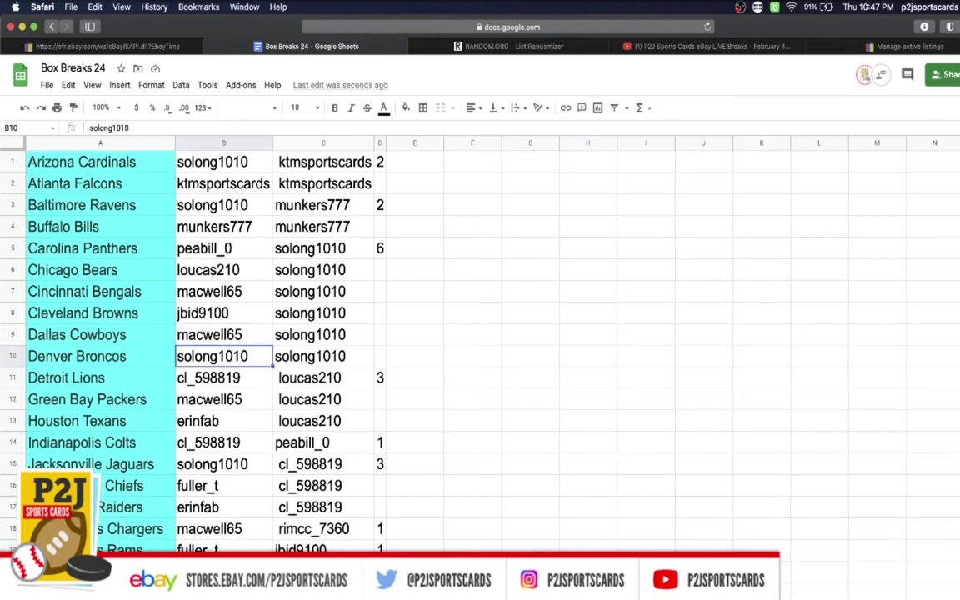
key("Down")
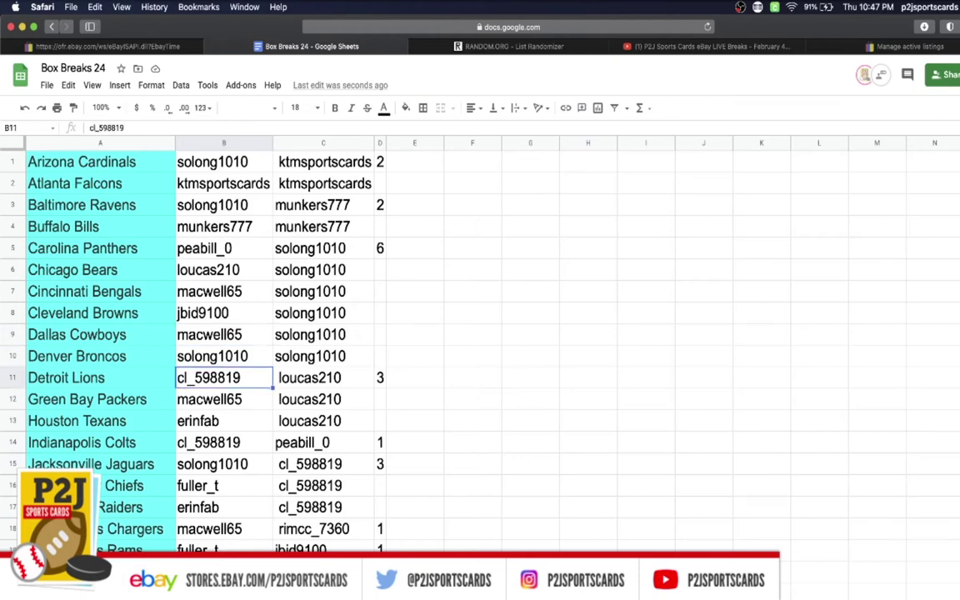
key("Down")
key("Down")
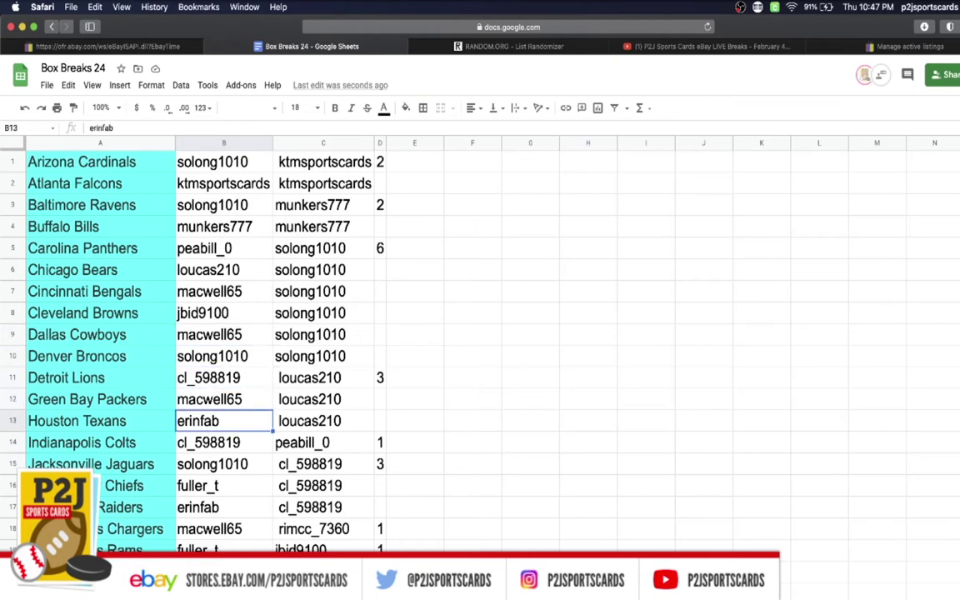
key("Down")
key("Down")
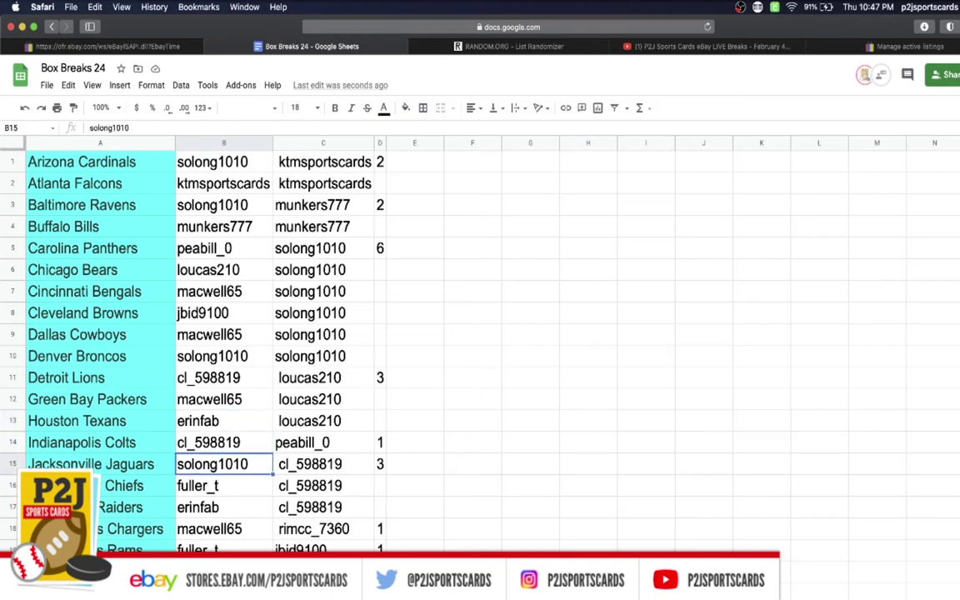
key("Down")
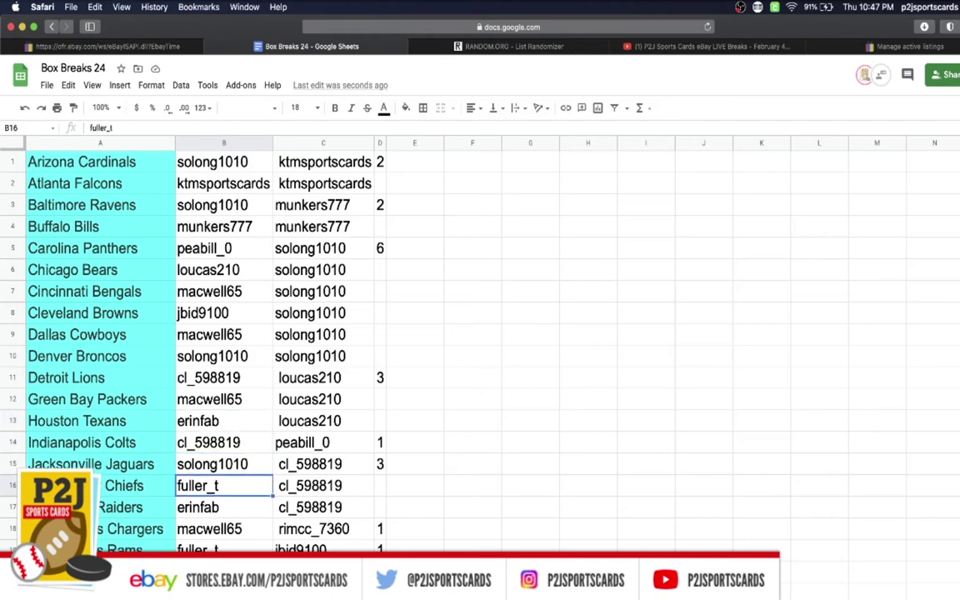
key("Down")
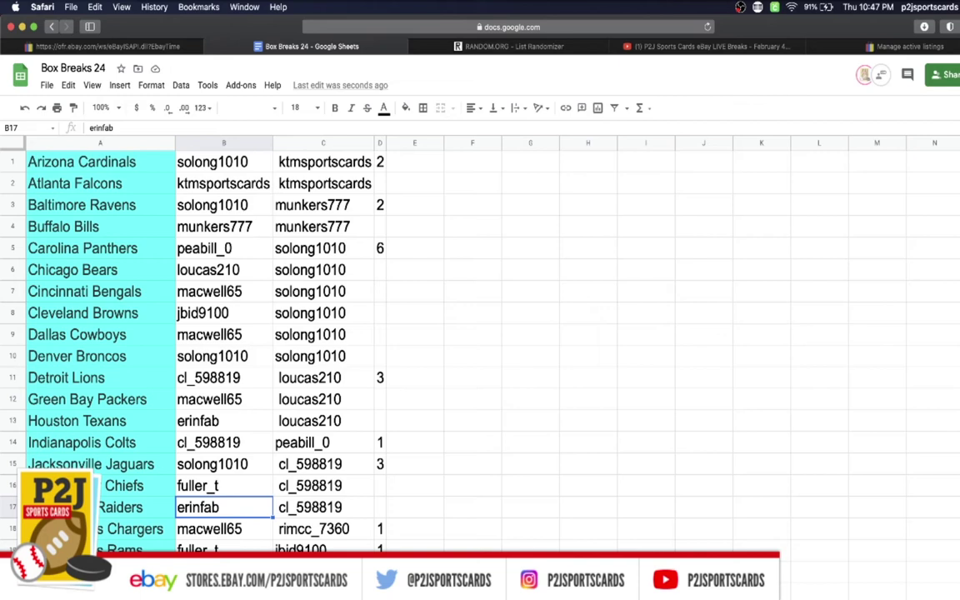
key("Down")
key("Down")
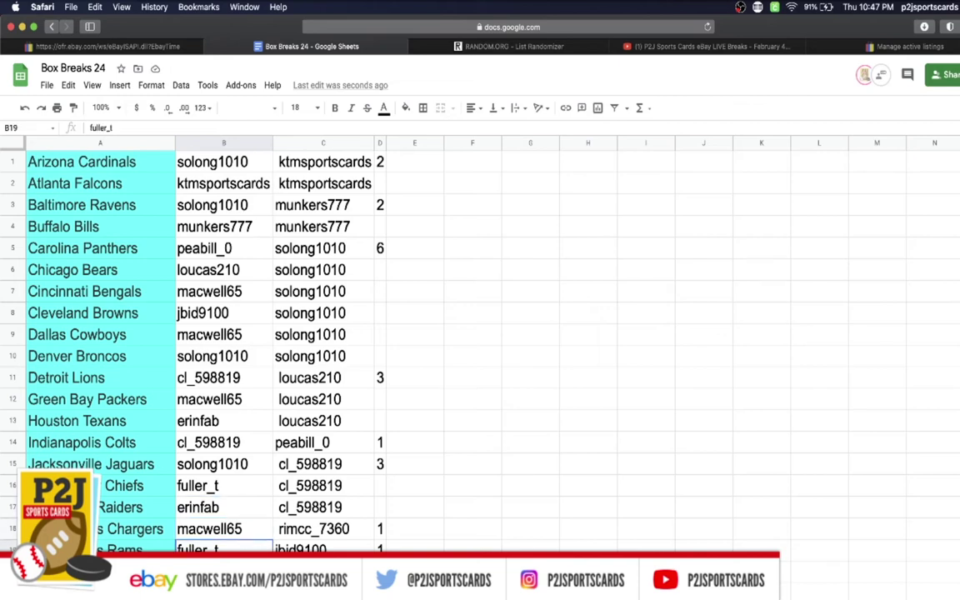
key("Down")
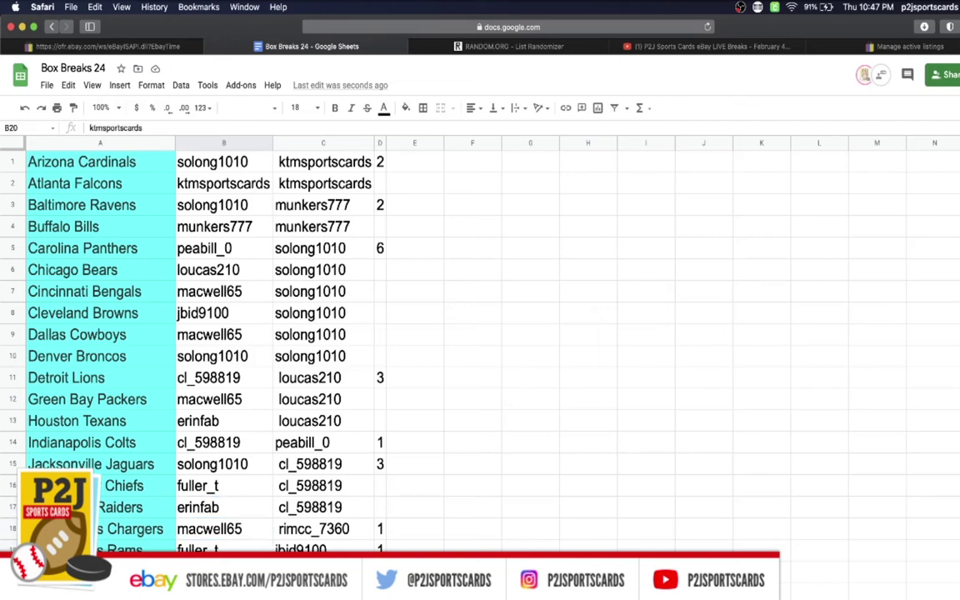
key("Down")
key("Down")
key("Down")
key("Down")
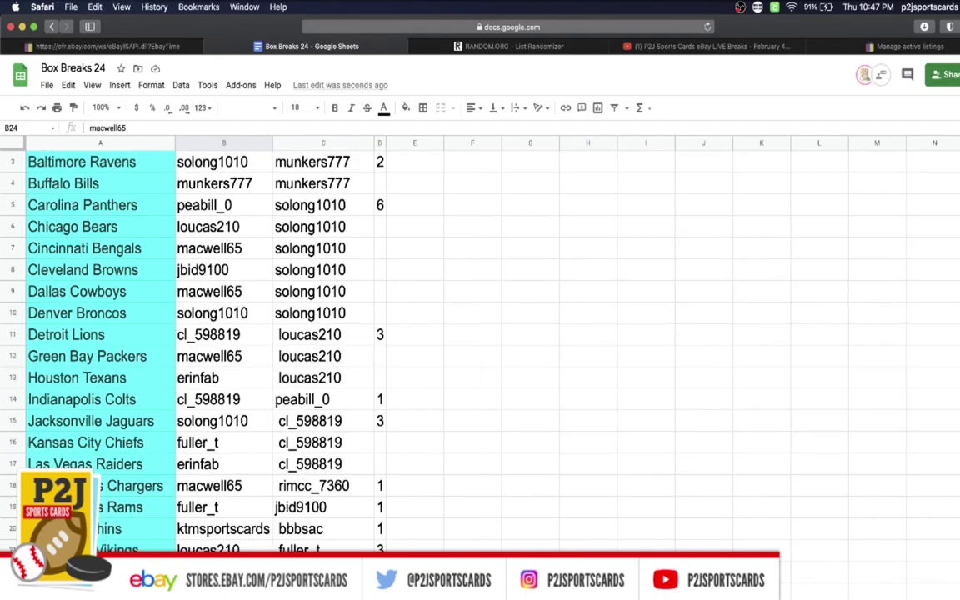
key("Down")
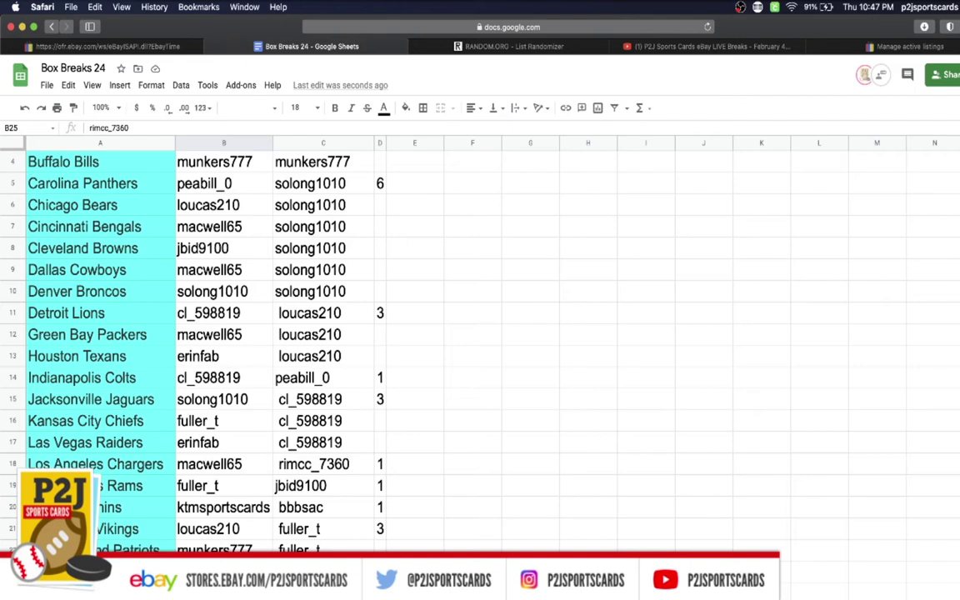
key("Down")
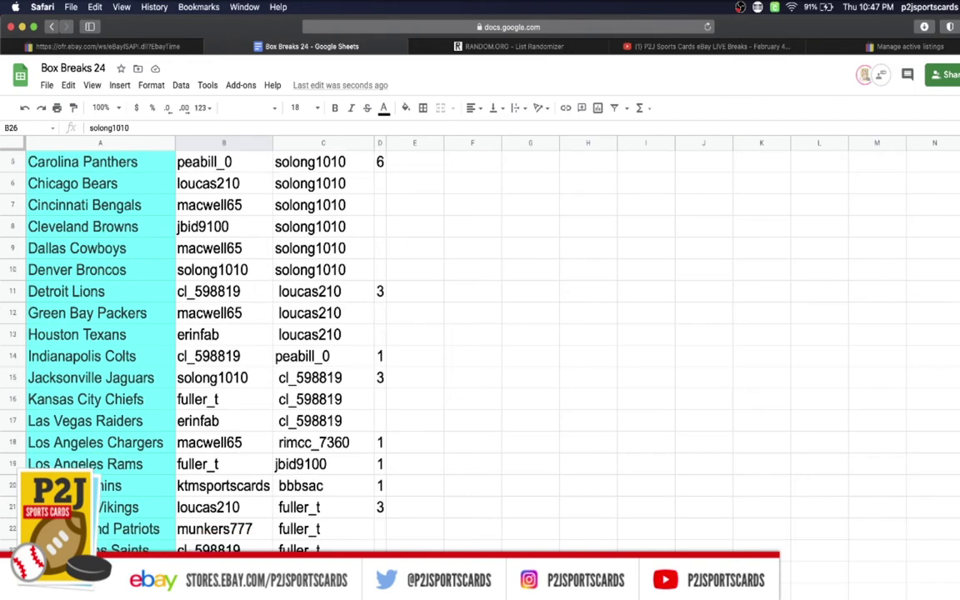
key("Down")
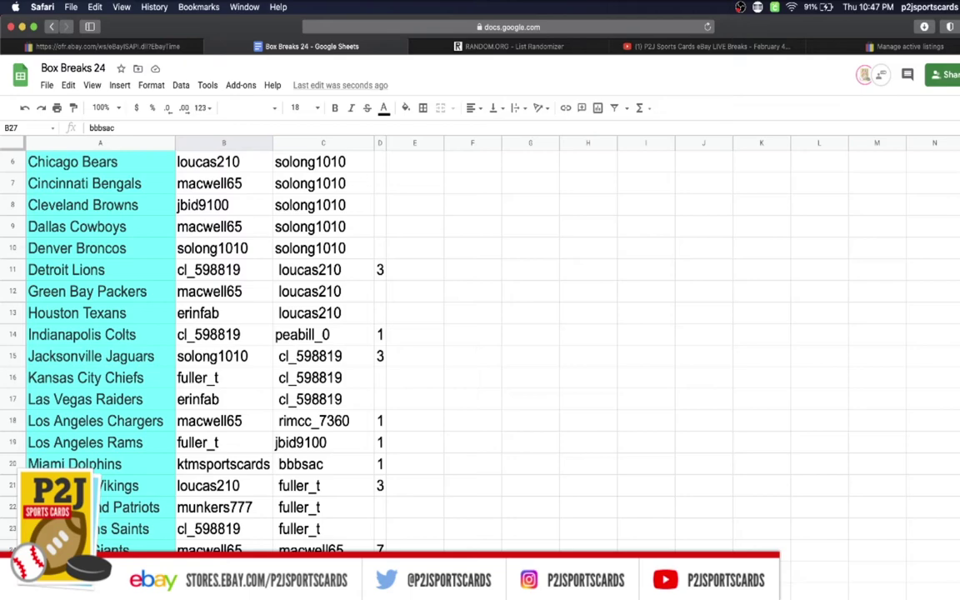
key("Down")
key("Down")
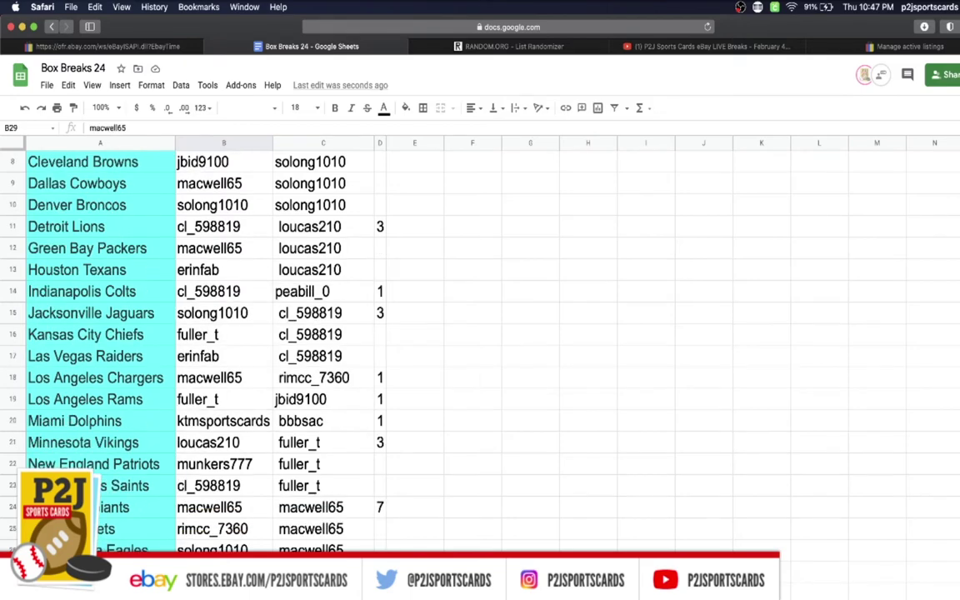
key("Down")
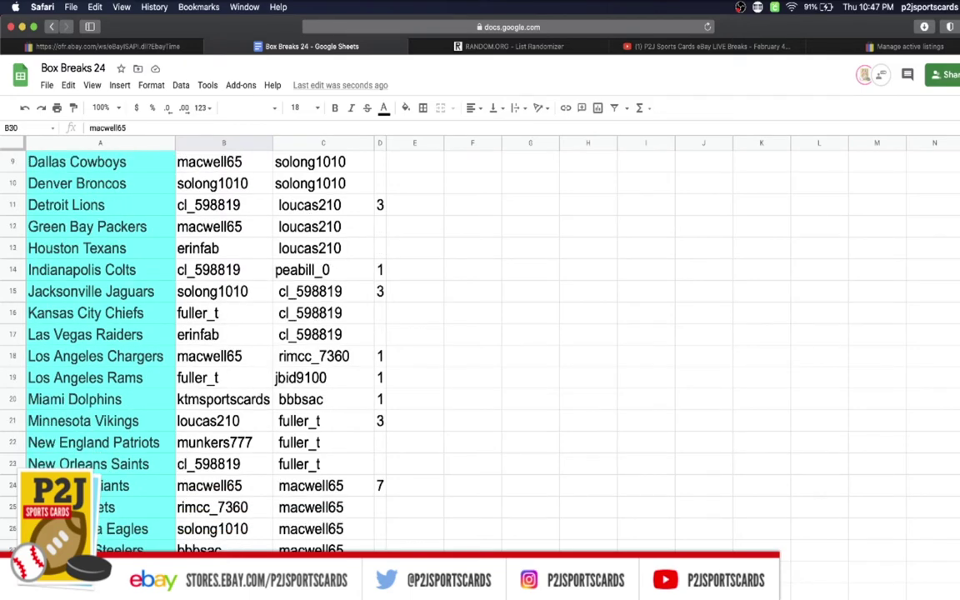
key("Down")
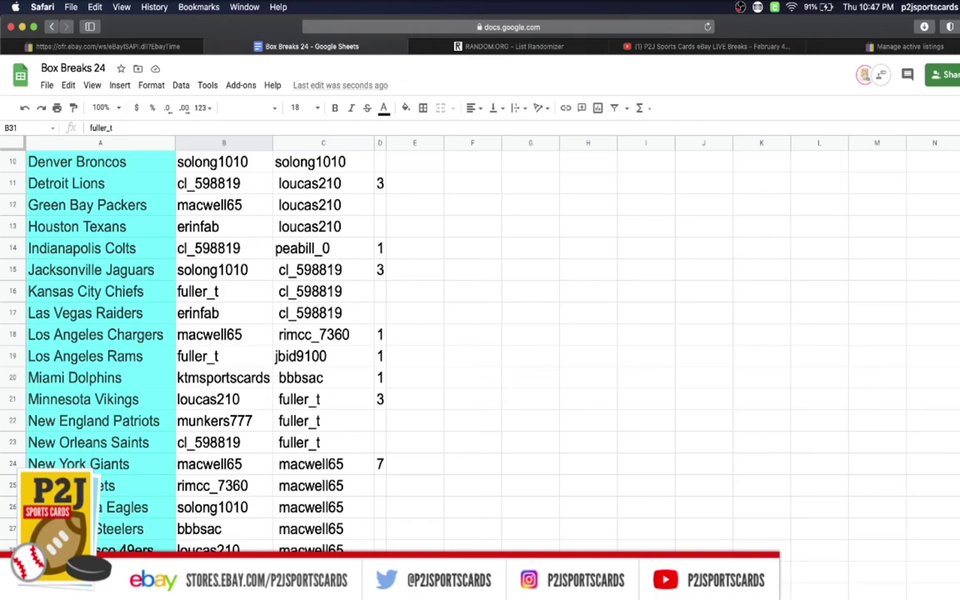
key("Down")
key("Down")
key("Down")
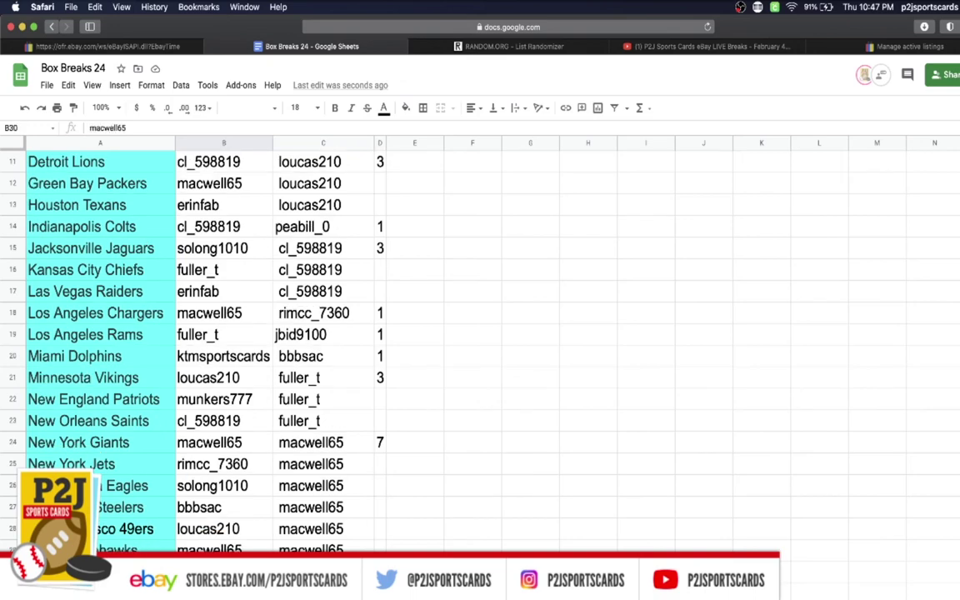
left_click(223, 442)
key("Up")
key("Up")
key("Up")
key("Up")
key("Up")
key("Up")
key("Up")
key("Up")
key("Up")
key("Up")
key("Up")
key("Up")
key("Up")
key("Up")
key("Up")
key("Up")
key("Up")
key("Up")
key("Up")
key("Up")
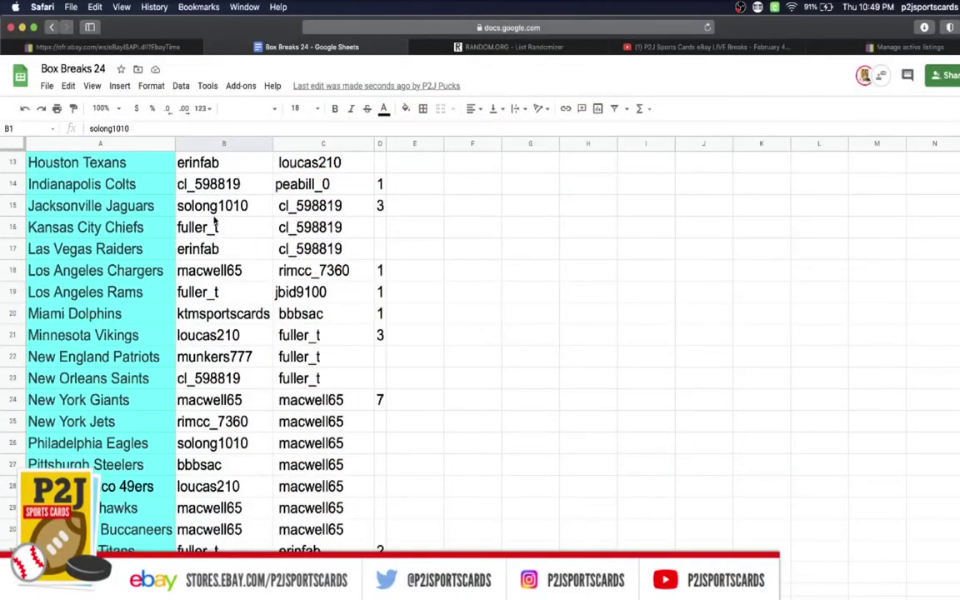
left_click(214, 513)
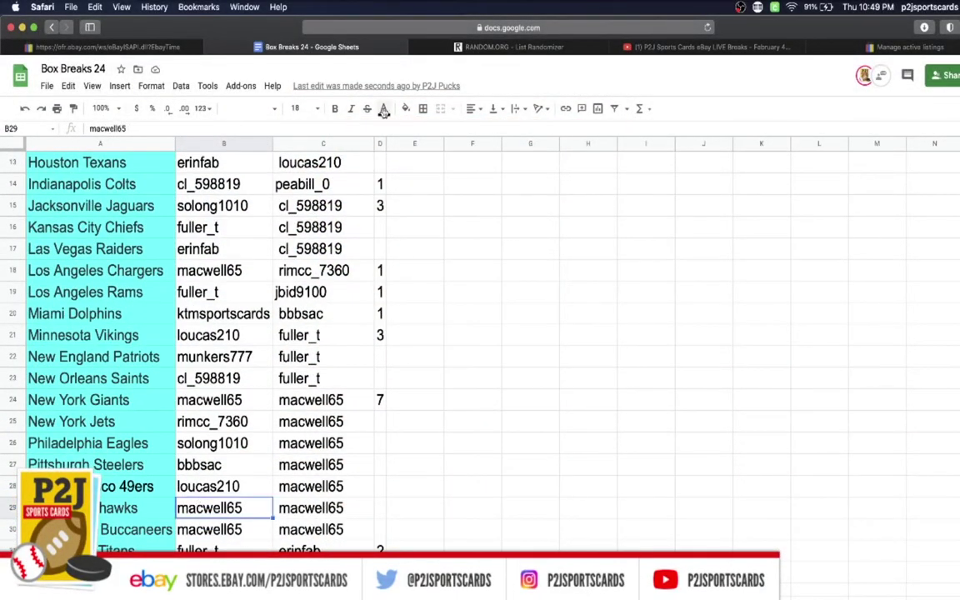